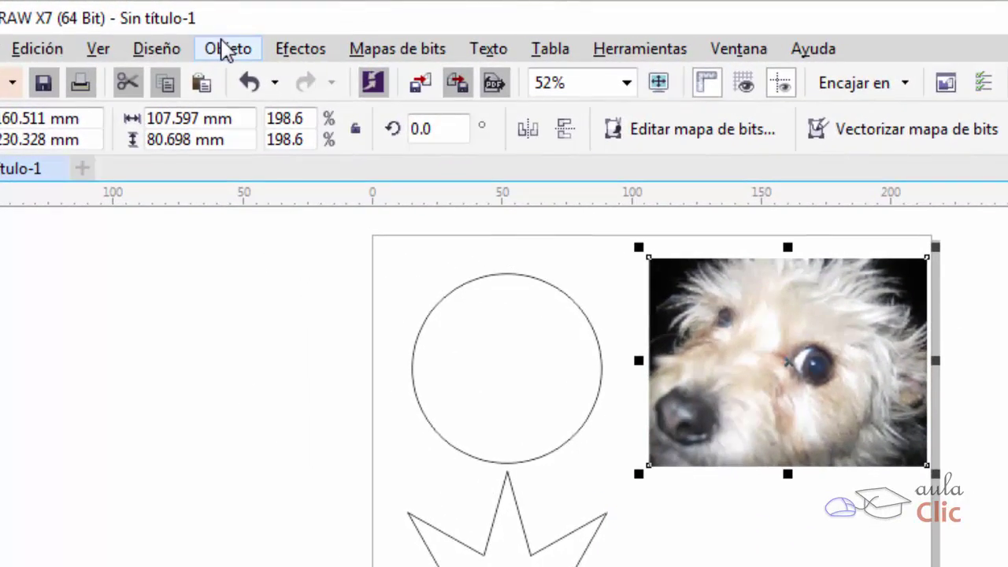
- Place the selected dog photo inside the circle as a PowerClip frame
click(222, 49)
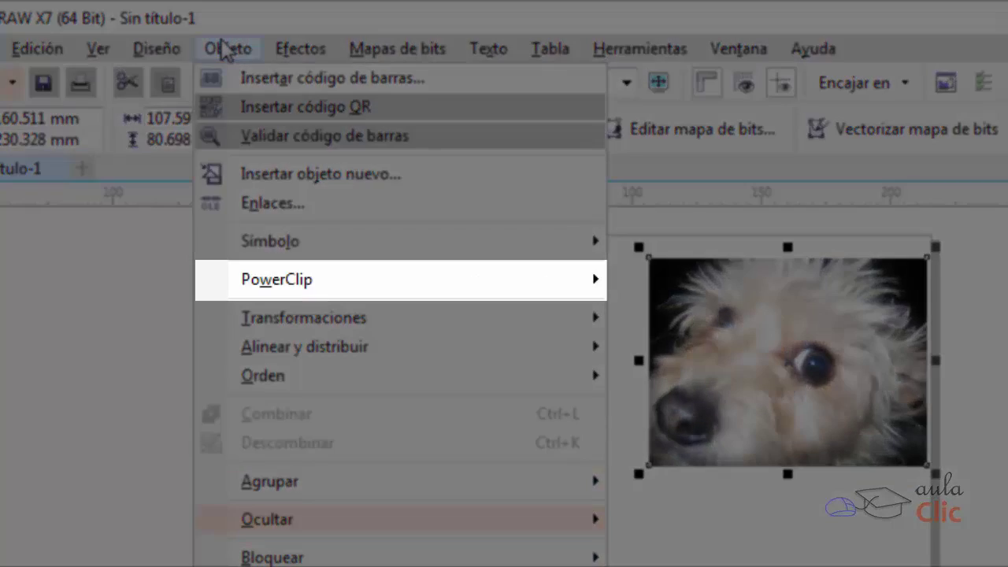
mouse_move(337, 281)
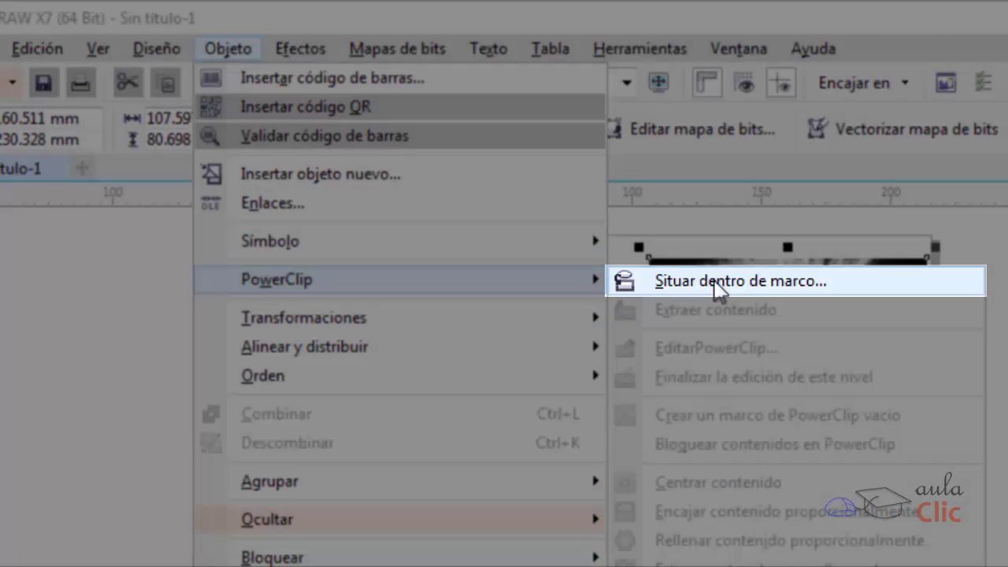
click(714, 281)
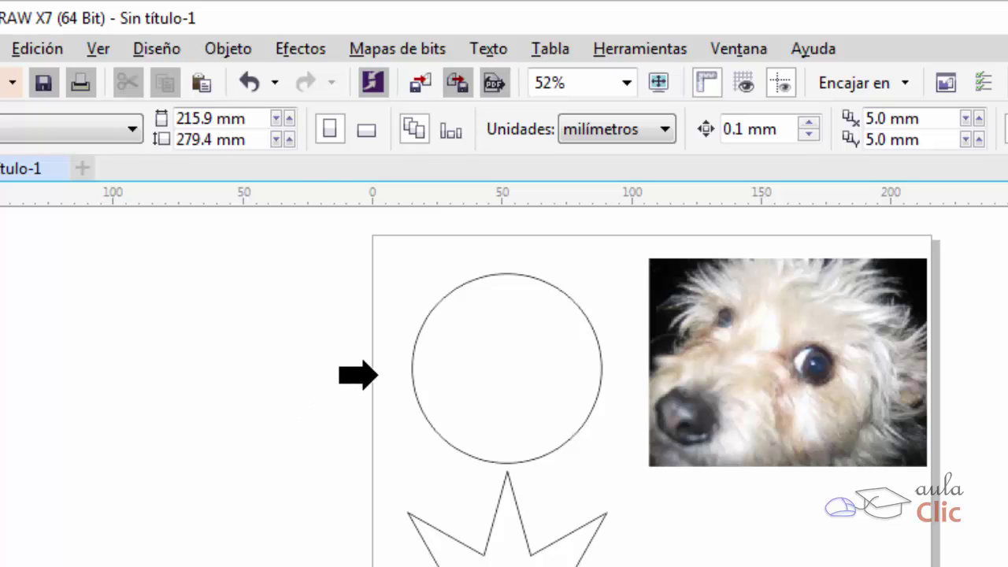
click(460, 359)
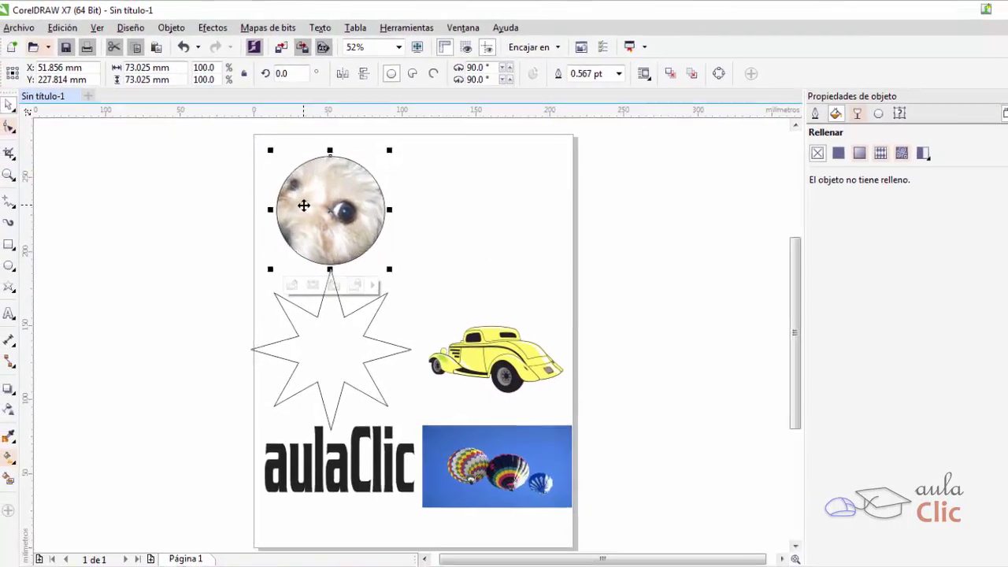
- Place the yellow car drawing inside the eight-pointed star with PowerClip
click(468, 330)
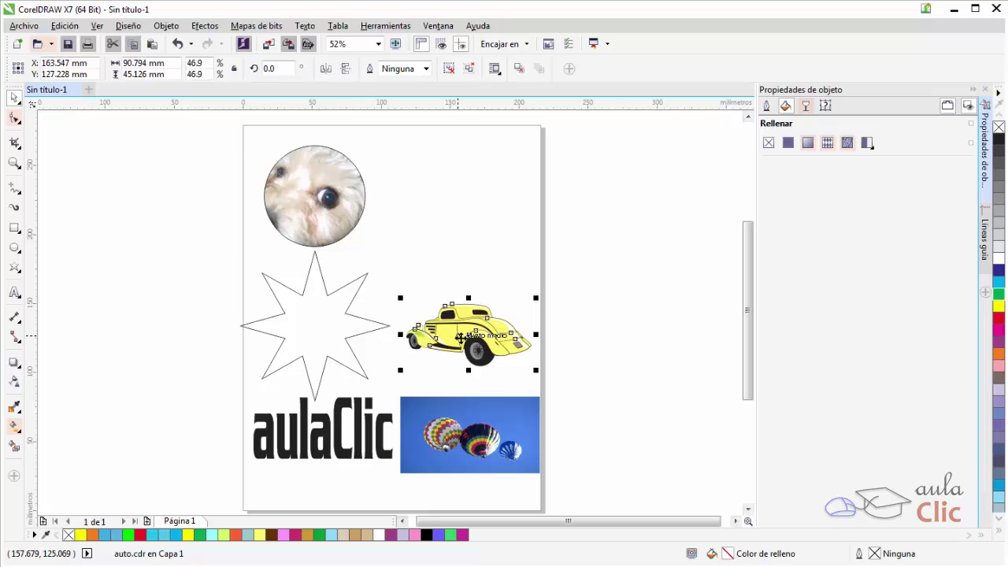
click(167, 26)
mouse_move(211, 151)
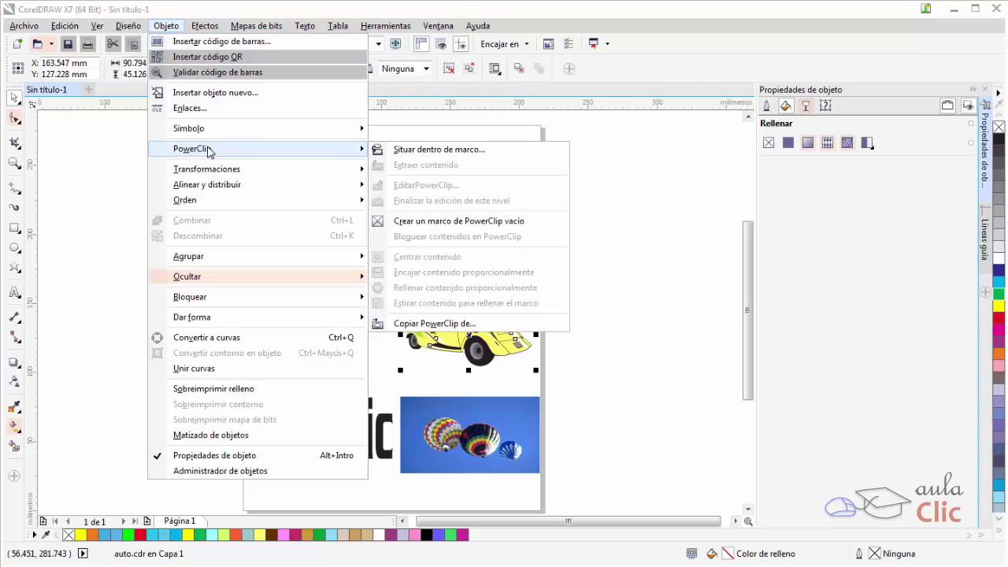
click(411, 149)
click(303, 324)
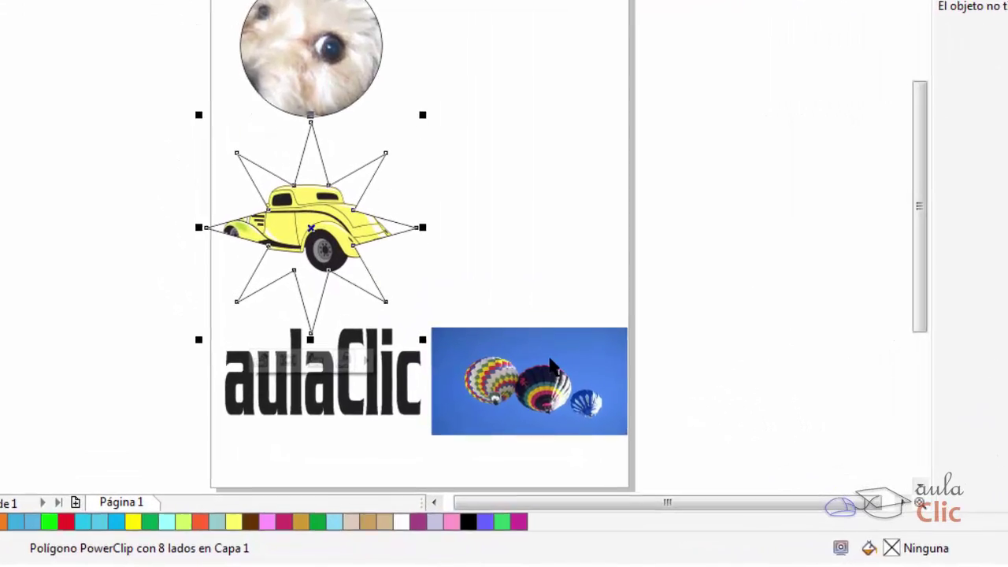
- Place the hot-air balloon photo inside the aulaClic text with PowerClip
click(484, 419)
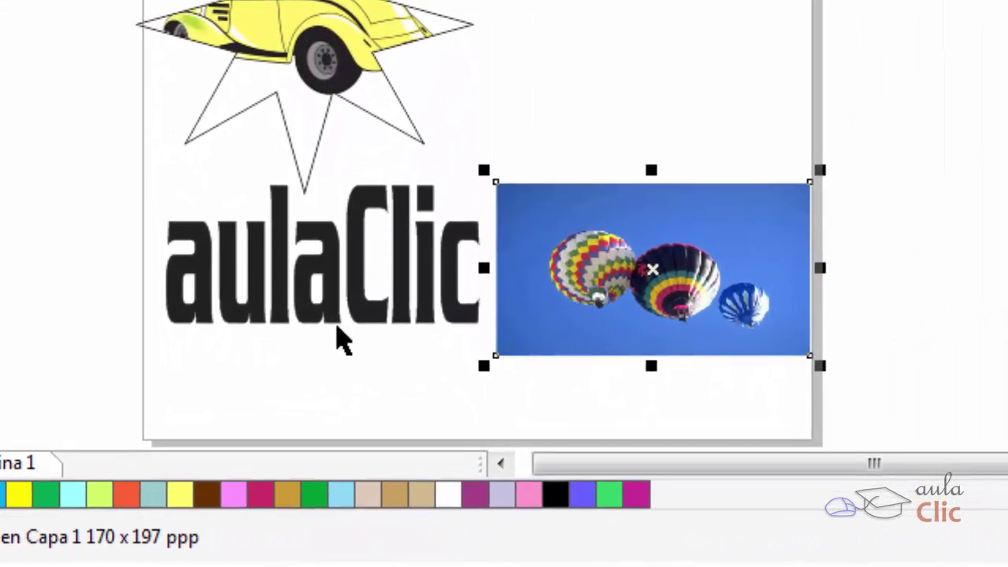
click(197, 1)
click(119, 2)
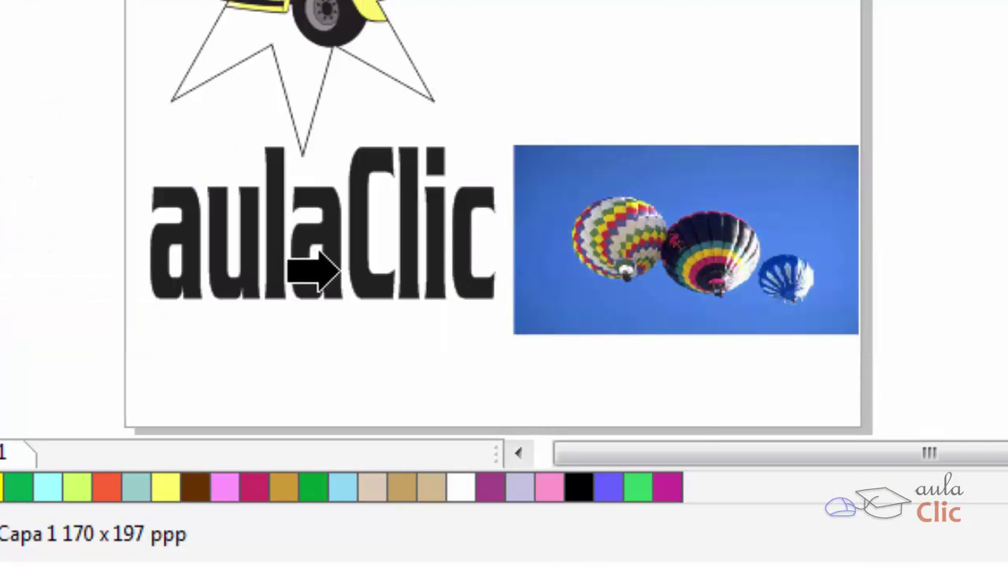
click(356, 254)
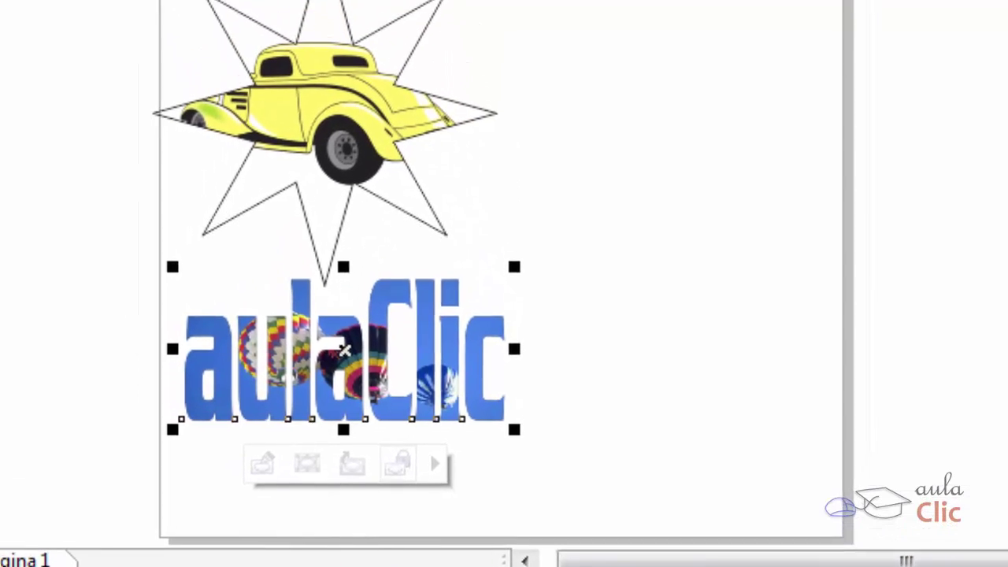
- Edit the circle's PowerClip contents, resizing the dog photo to about 83.8 × 72.8 mm and repositioning it over the circle, and finish editing
click(315, 40)
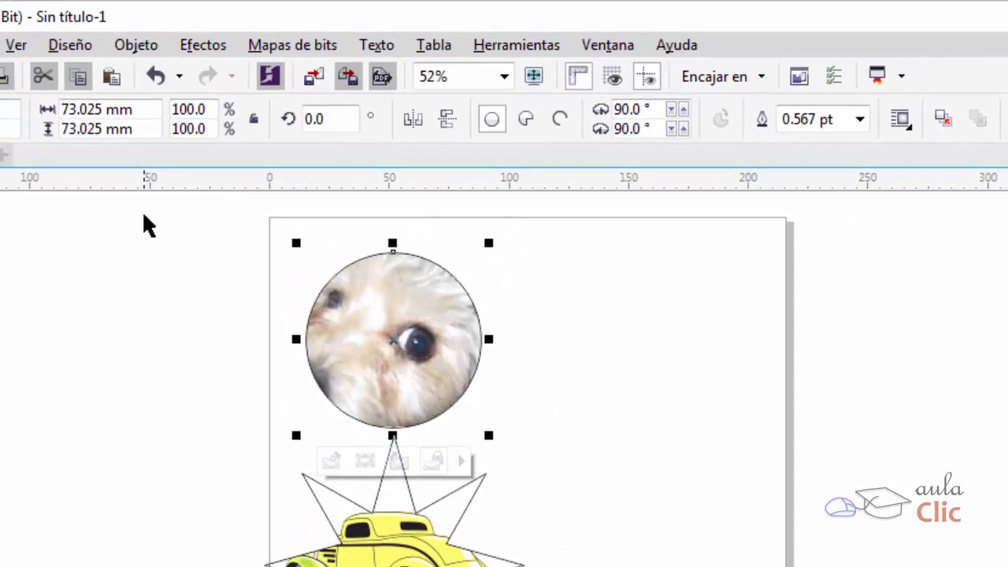
click(136, 45)
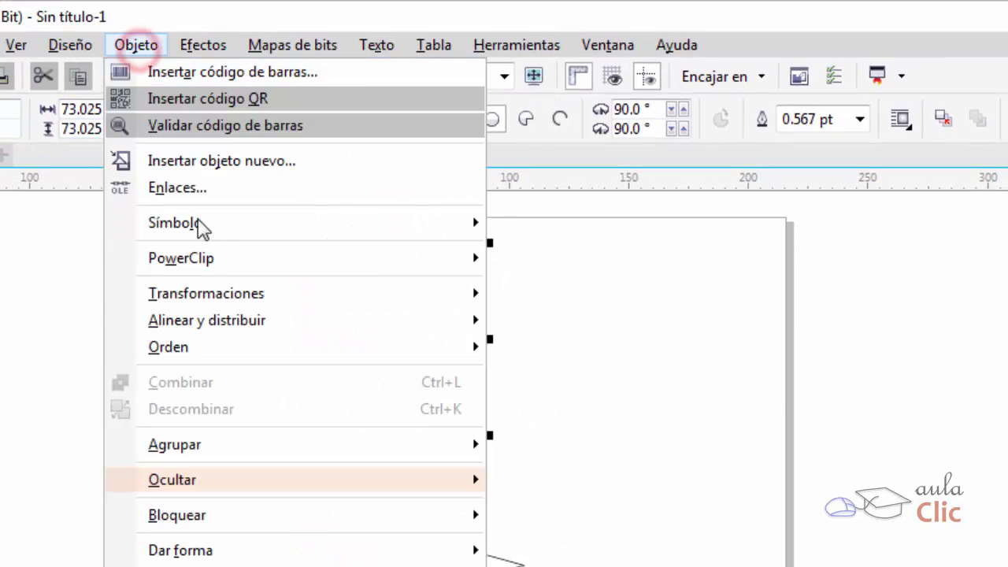
mouse_move(222, 269)
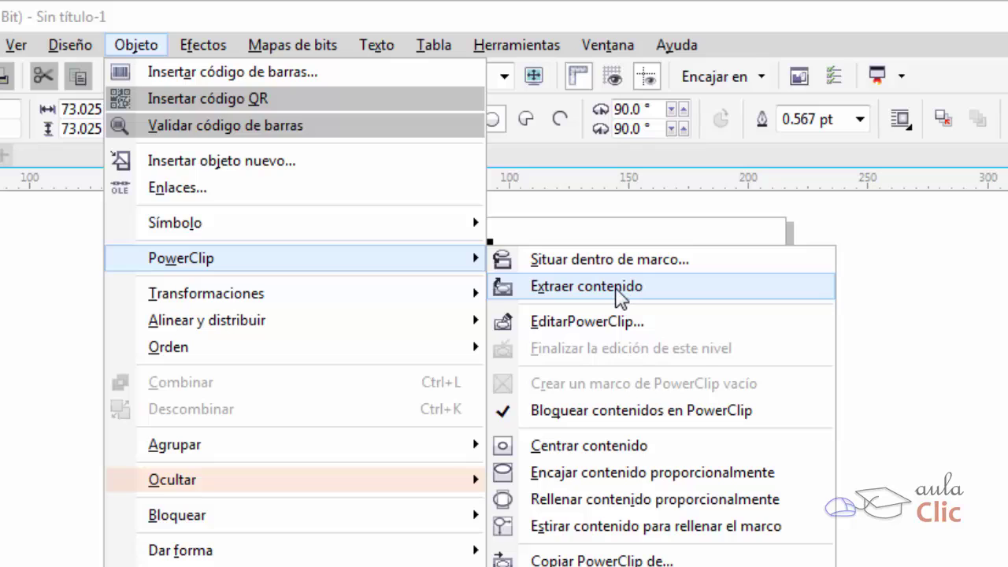
click(640, 325)
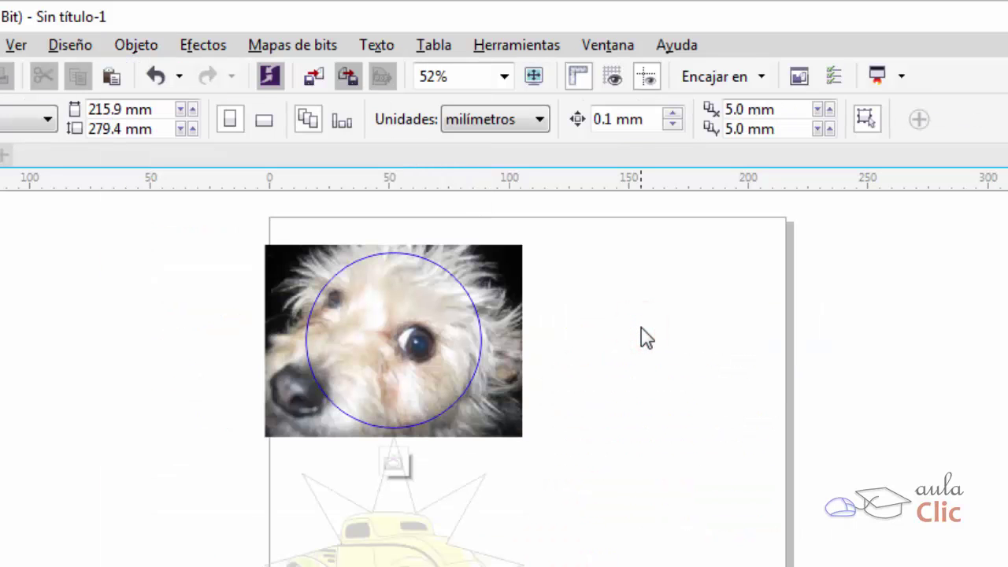
click(496, 264)
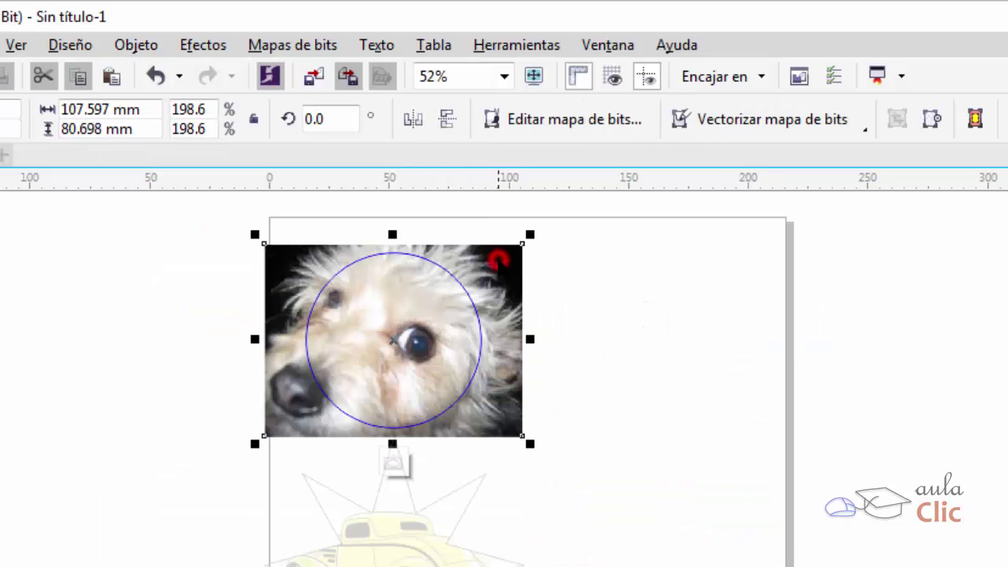
drag(528, 234, 471, 277)
drag(313, 399, 340, 366)
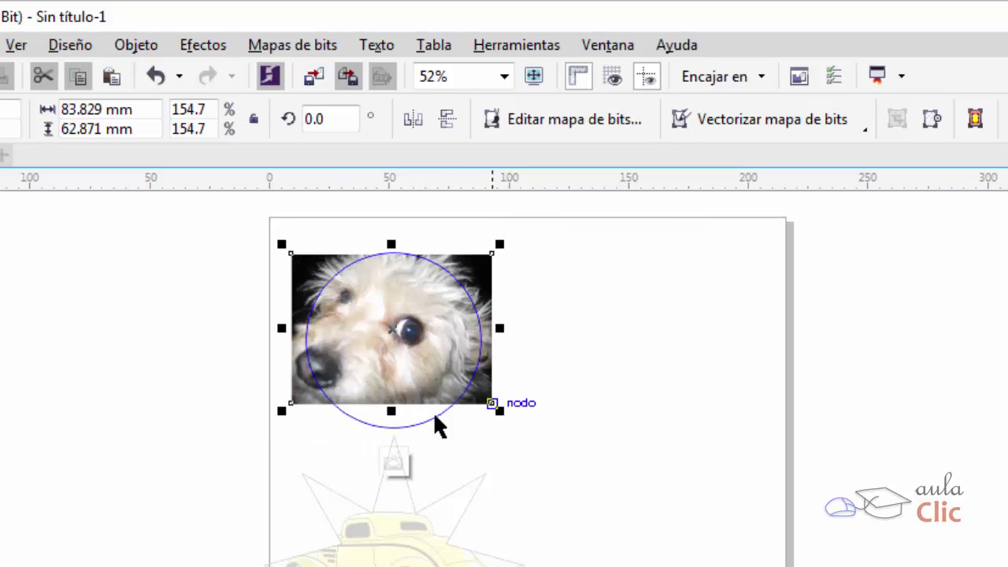
drag(392, 411, 391, 435)
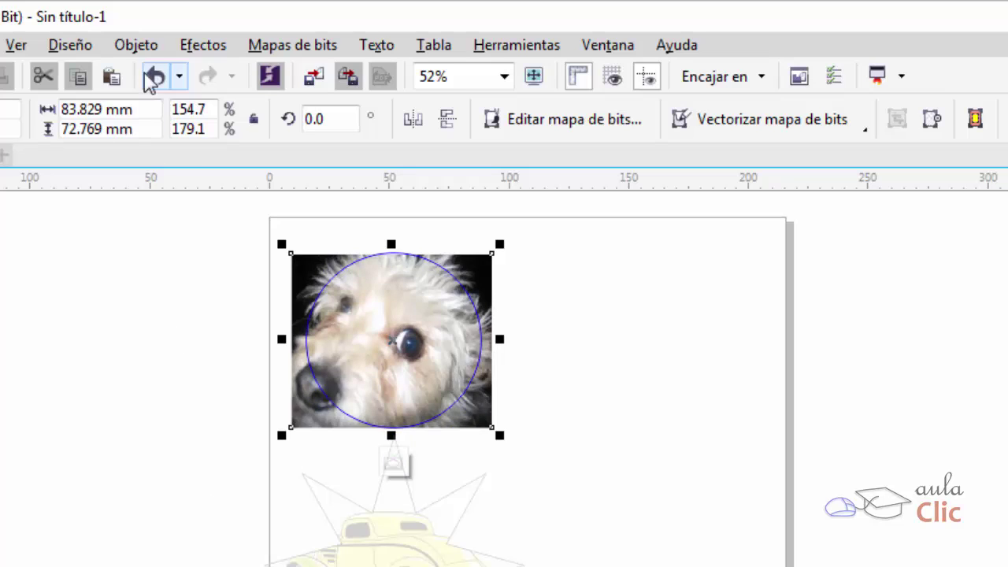
click(136, 45)
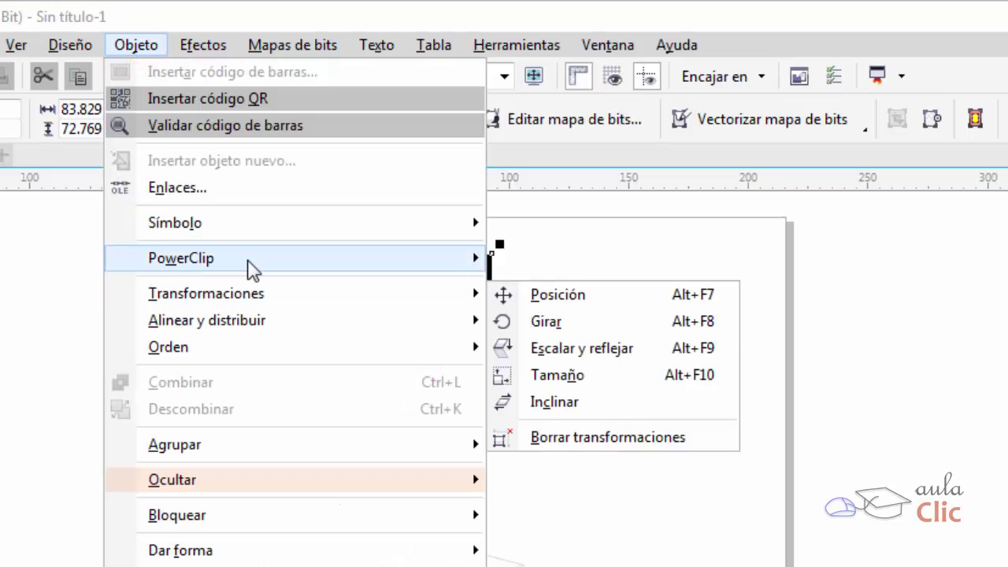
mouse_move(255, 265)
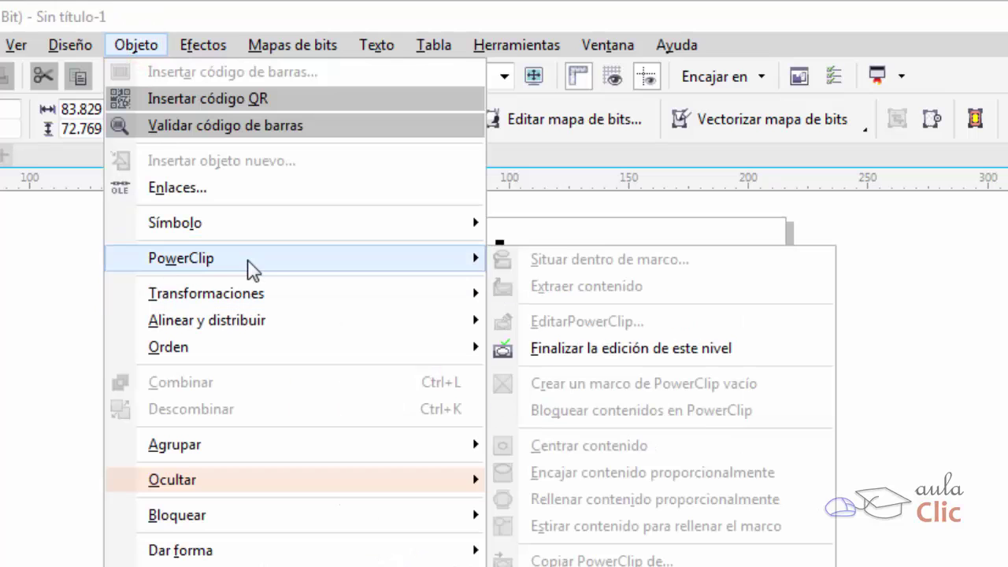
click(744, 354)
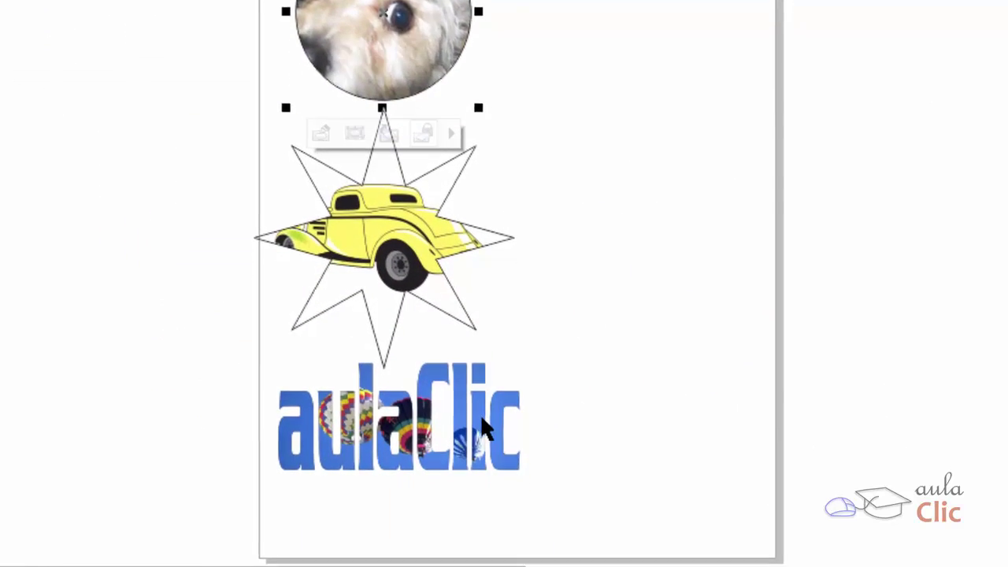
- Enlarge the aulaClic text PowerClip to about 173.6 × 76.4 mm and move it down towards the page's lower edge
click(481, 468)
drag(528, 267, 699, 147)
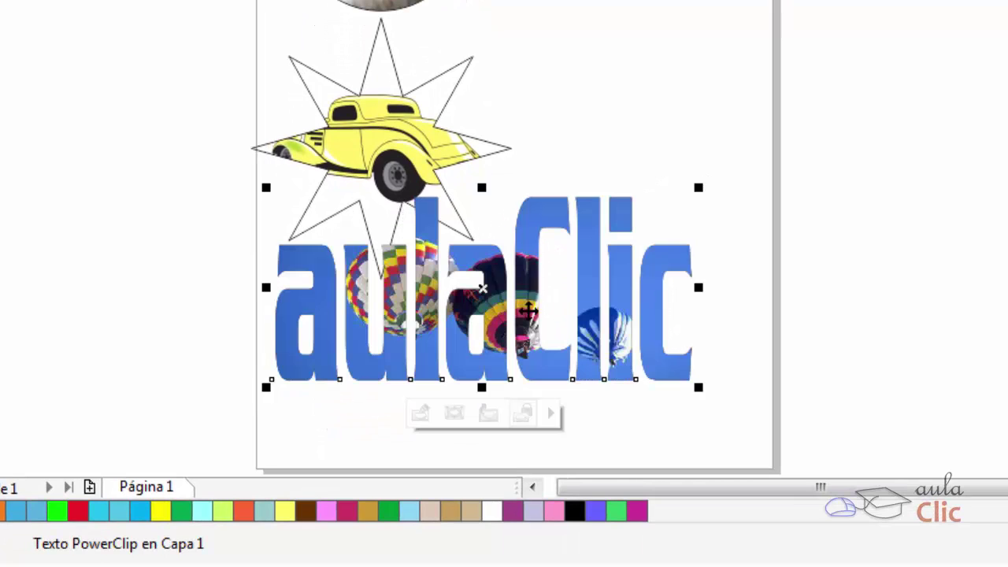
drag(481, 290, 490, 340)
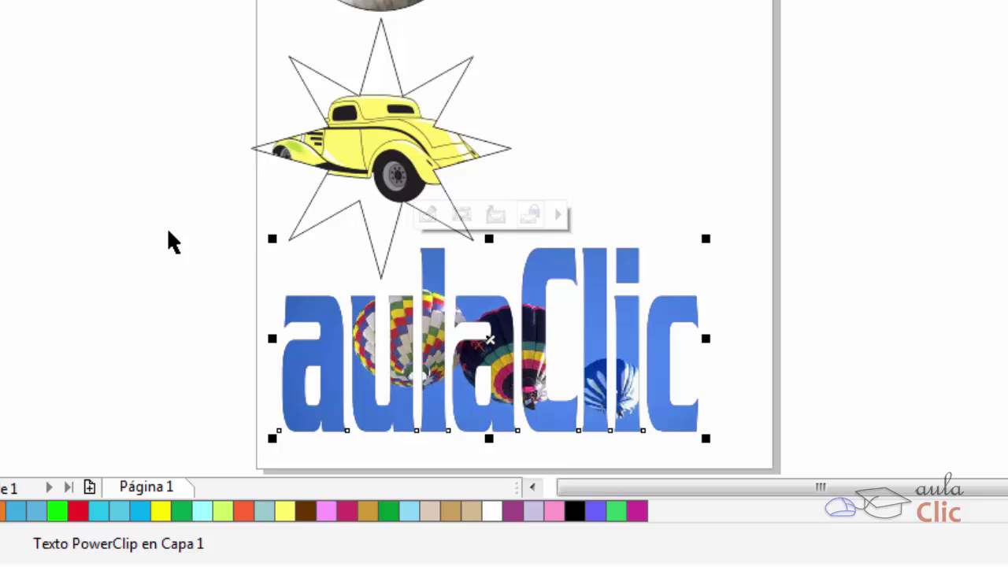
- Extract the balloon photo from the aulaClic text PowerClip and move it up across the page's right edge
key(Tab)
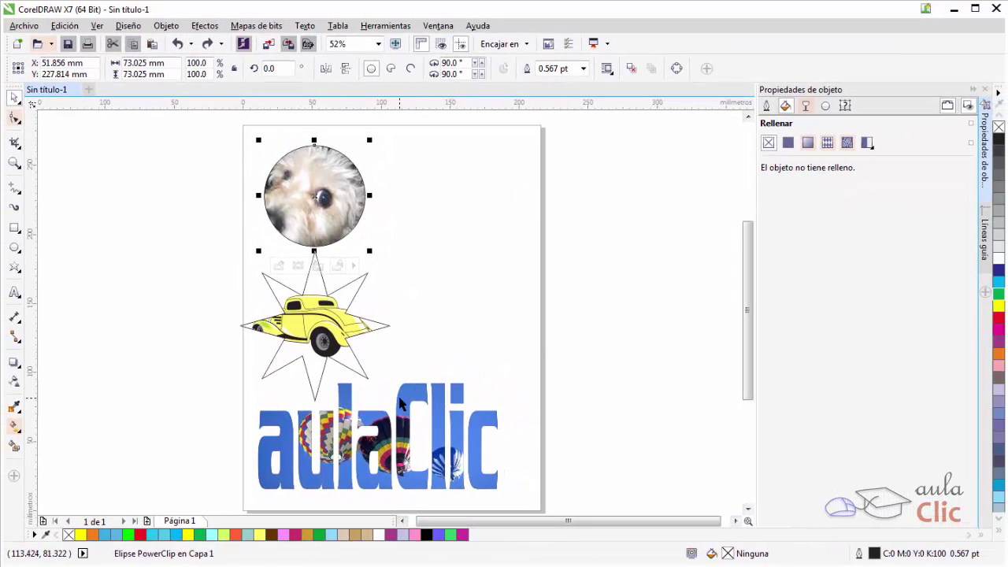
click(402, 406)
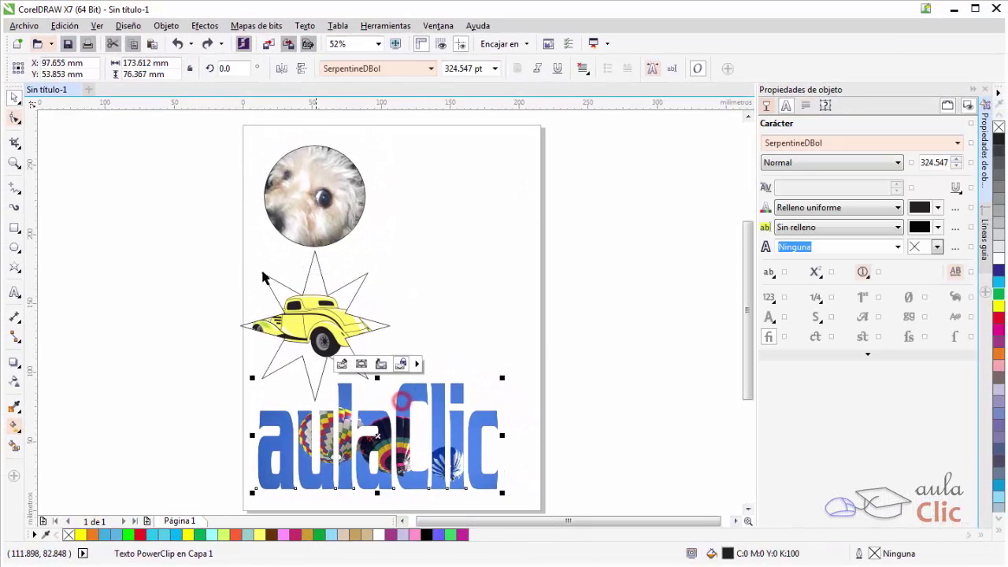
click(163, 28)
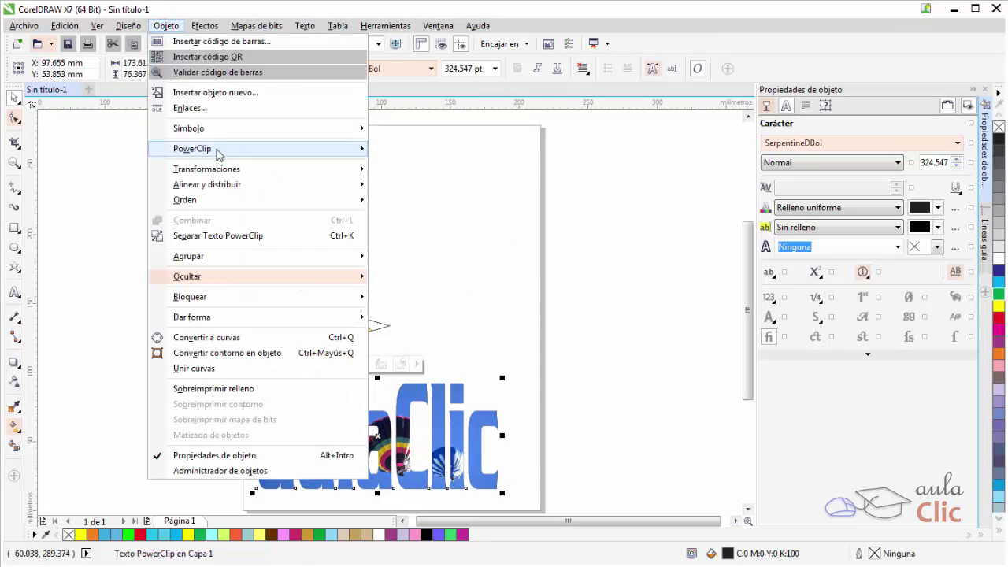
mouse_move(219, 154)
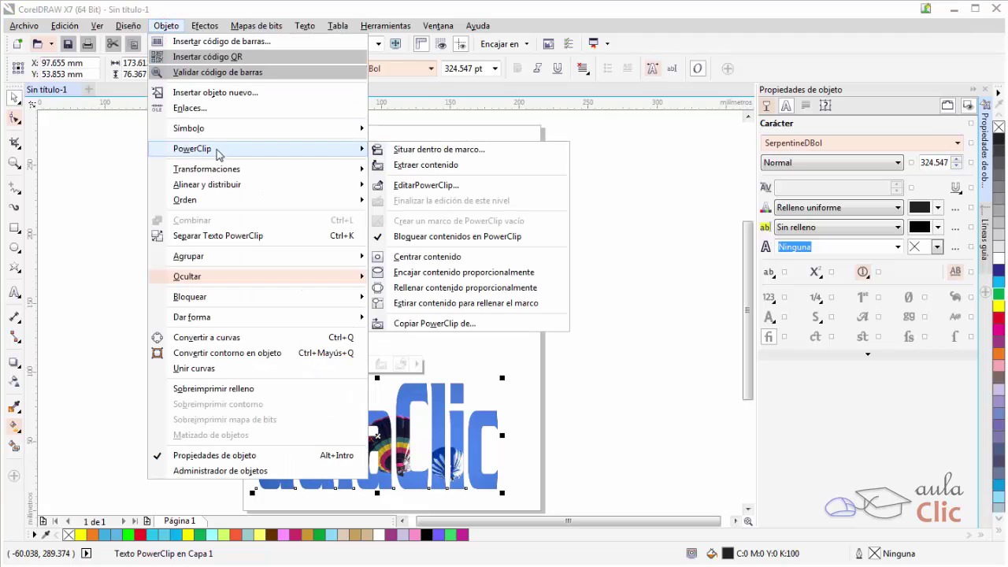
click(462, 170)
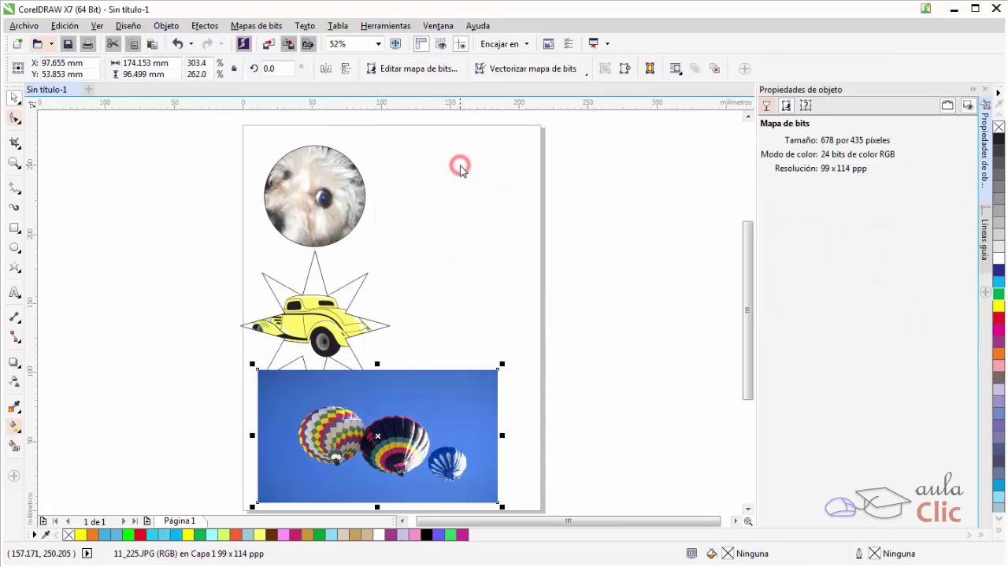
drag(377, 436, 559, 280)
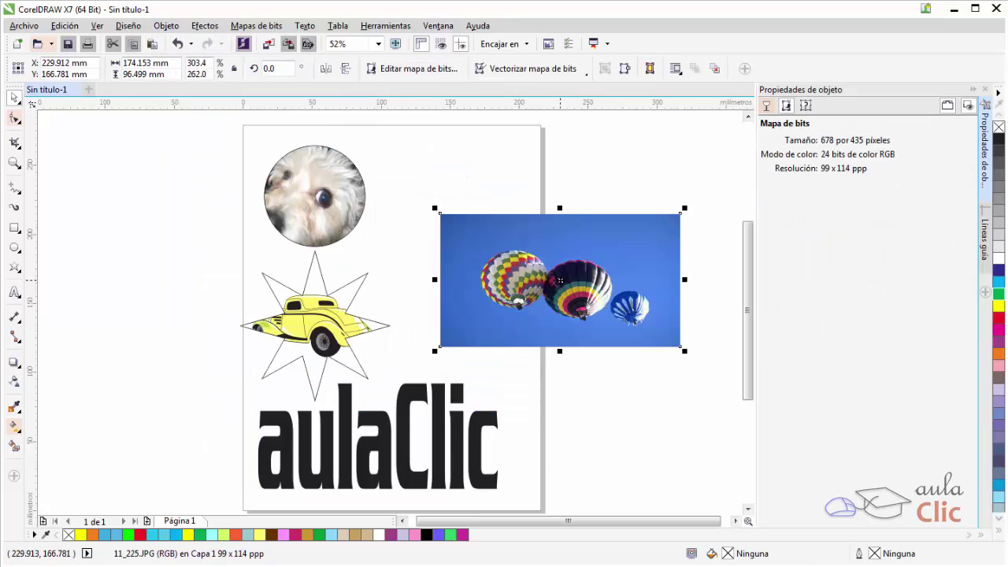
- Delete the aulaClic text, the circle and the star from the drawing, and shift the balloon photo farther right
click(405, 417)
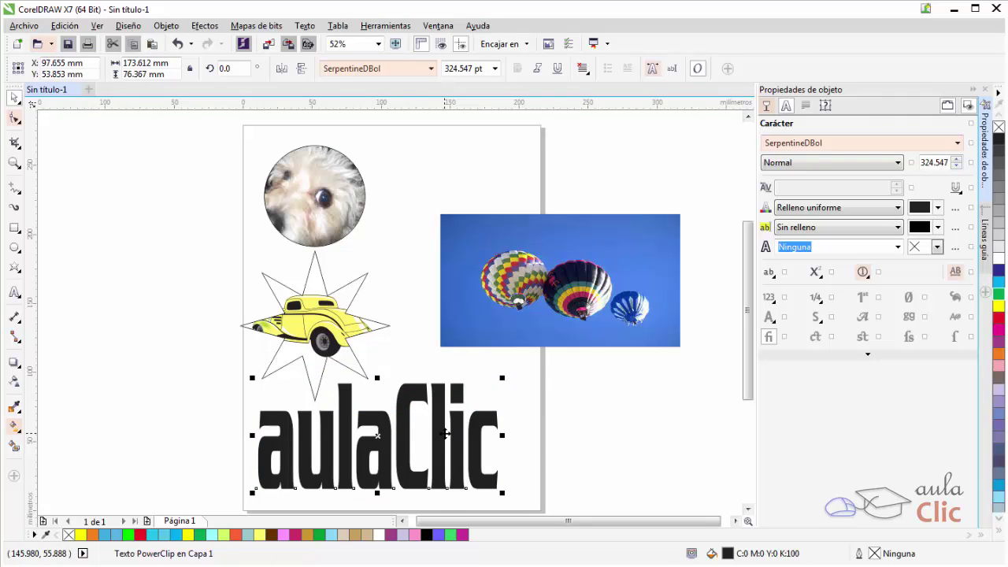
drag(445, 433, 135, 386)
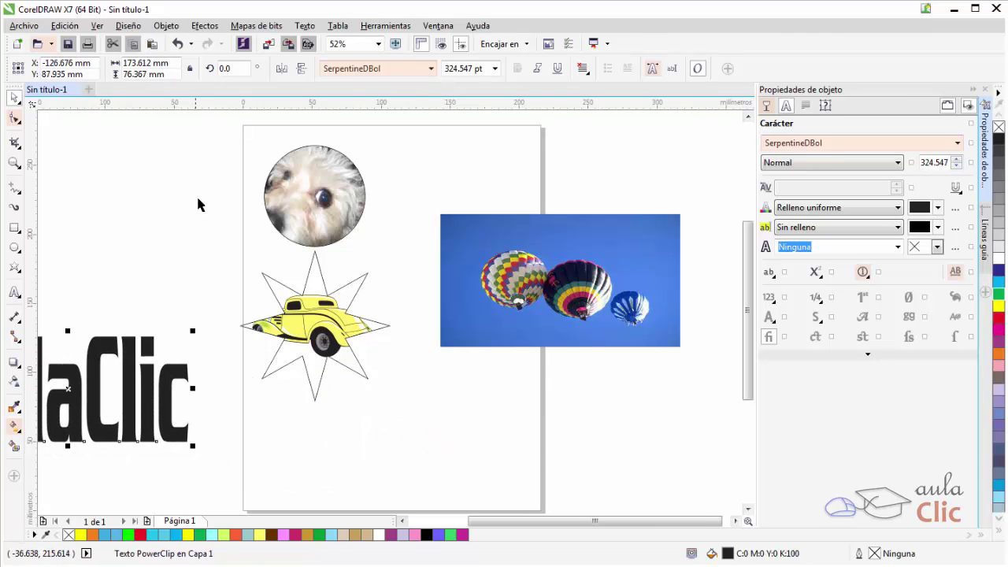
key(Delete)
drag(196, 138, 393, 410)
key(Delete)
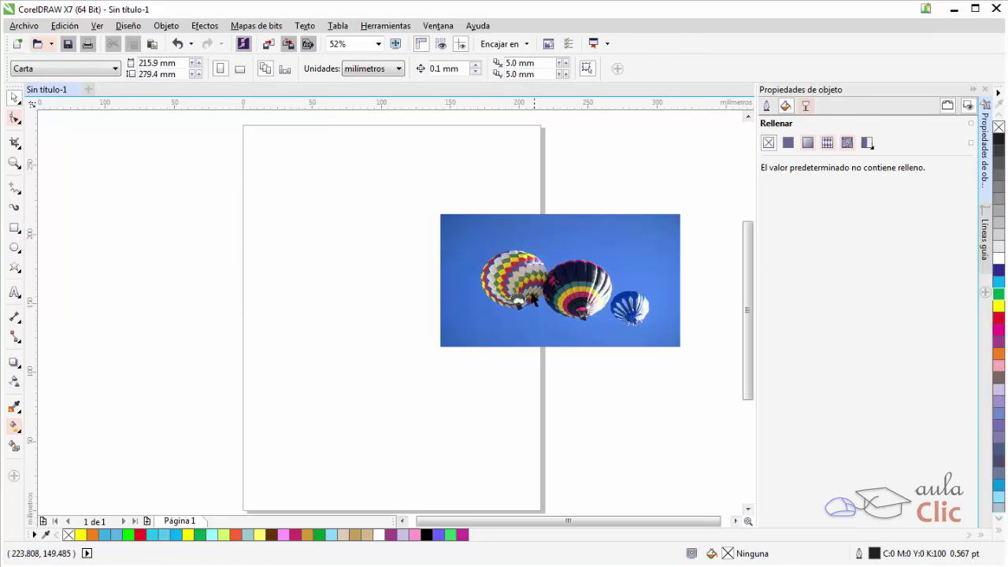
click(542, 303)
drag(542, 303, 589, 304)
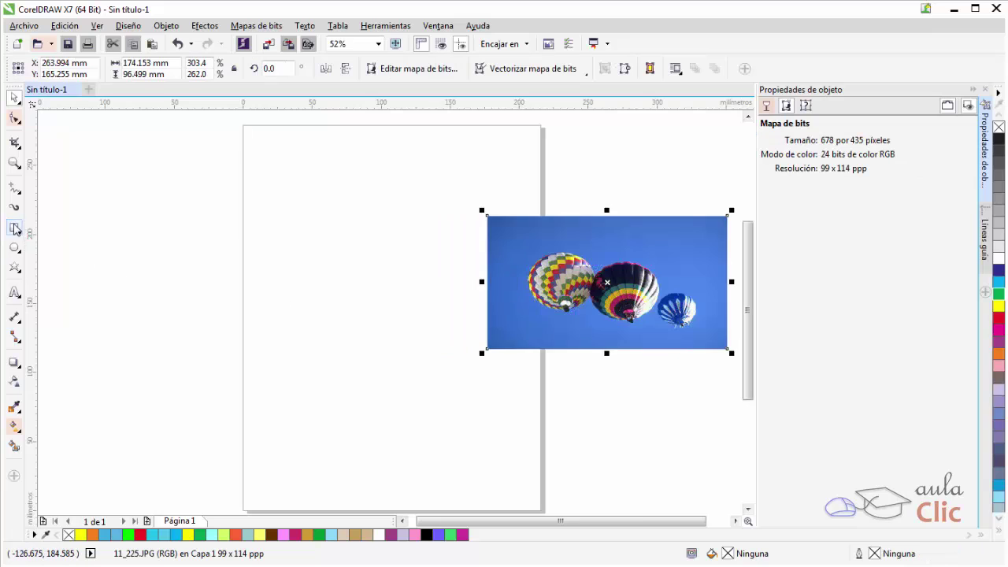
- Draw a rectangle about 56.5 × 50.4 mm on the page and duplicate it twice, overlapping diagonally down to the right
click(14, 228)
drag(266, 204, 345, 274)
key(ctrl+d)
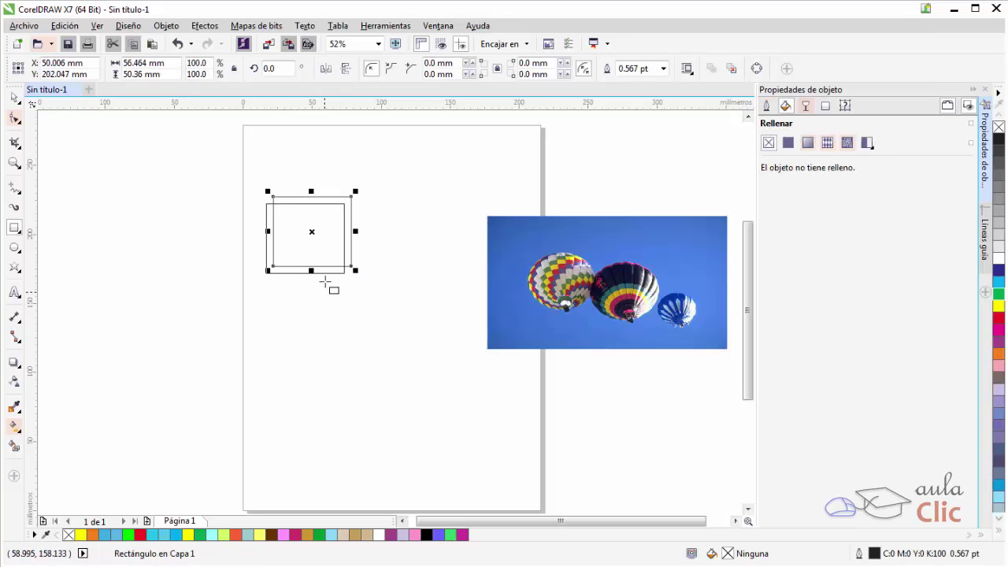
key(Escape)
key(space)
drag(303, 228, 387, 311)
key(ctrl+d)
click(296, 327)
- Group the three overlapping rectangles into one object
drag(249, 170, 439, 380)
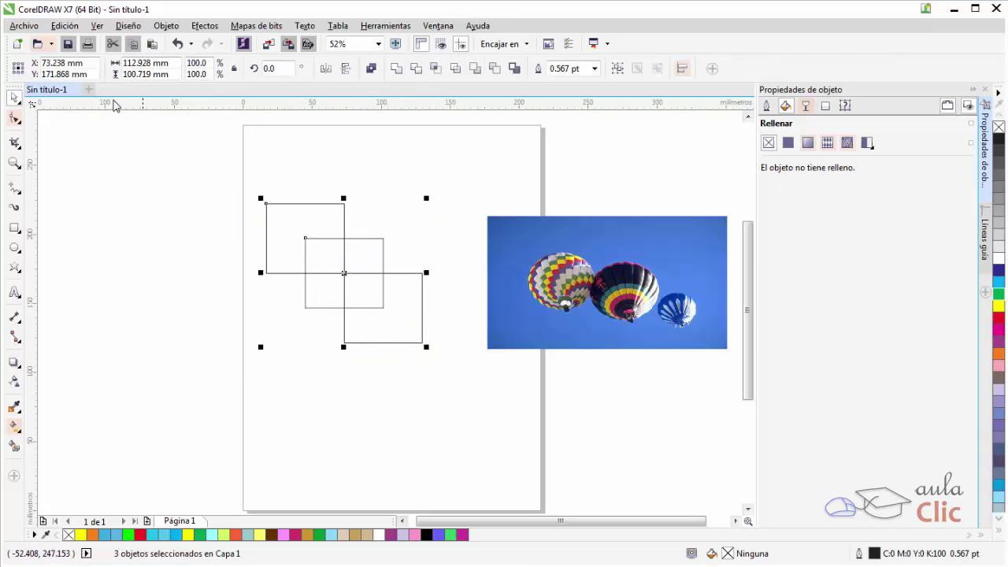
click(166, 25)
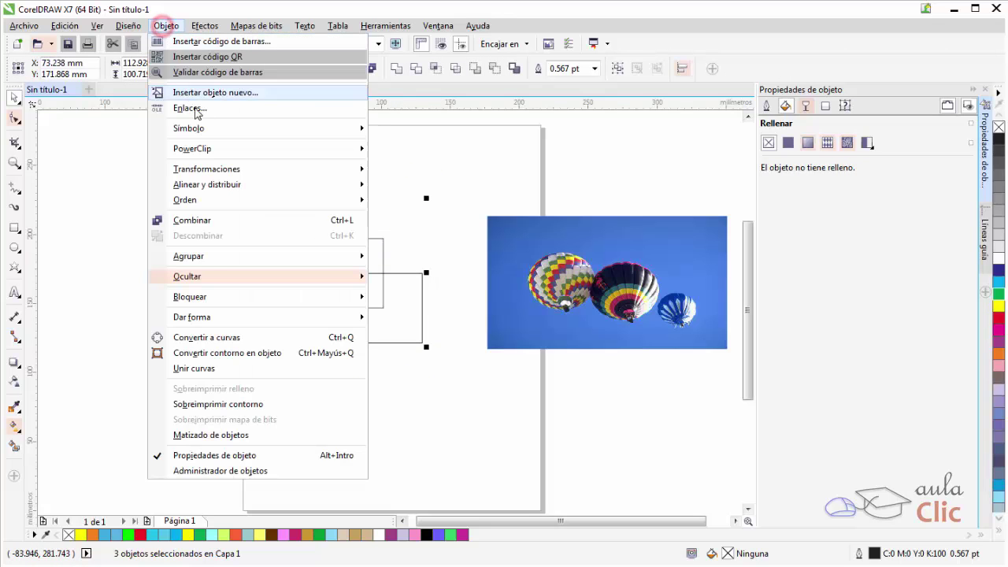
mouse_move(209, 263)
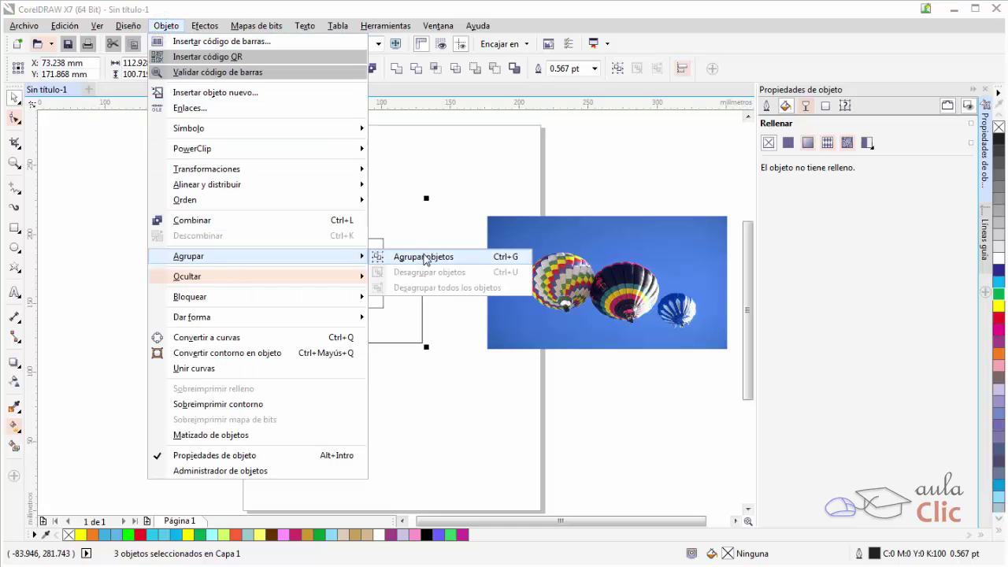
click(424, 257)
- Enlarge the balloon photo to about 181.2 × 100.4 mm to cover the grouped rectangles, and place it back across the page's right edge
drag(585, 301, 410, 276)
drag(509, 340, 518, 364)
drag(452, 247, 645, 266)
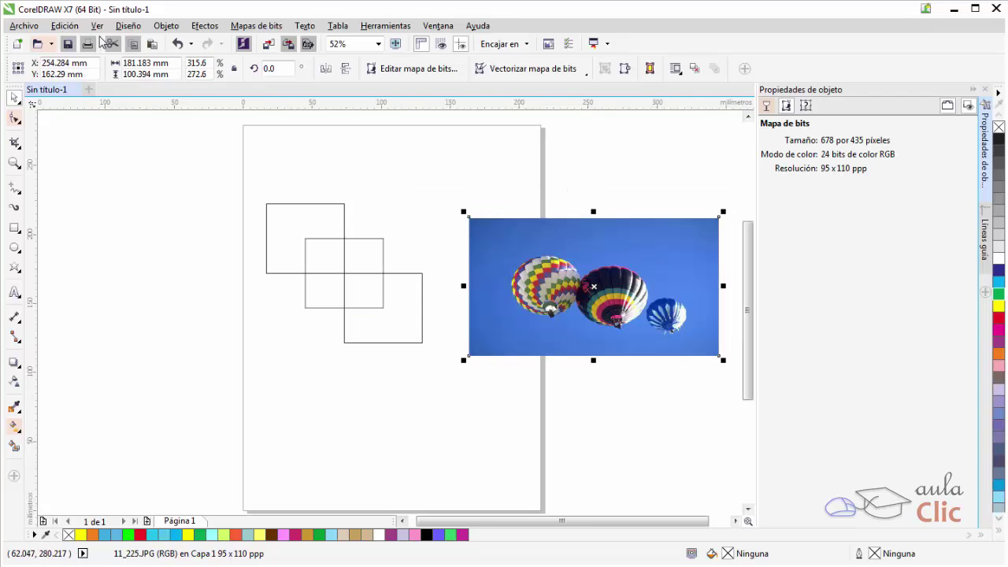
- Place the balloon photo inside the group of three rectangles as a PowerClip
click(166, 25)
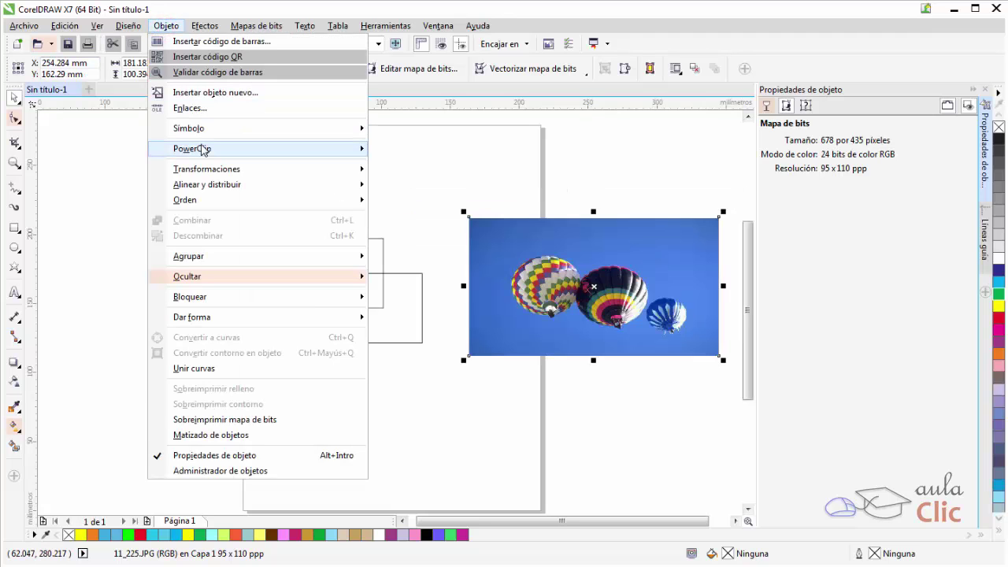
mouse_move(202, 150)
click(415, 149)
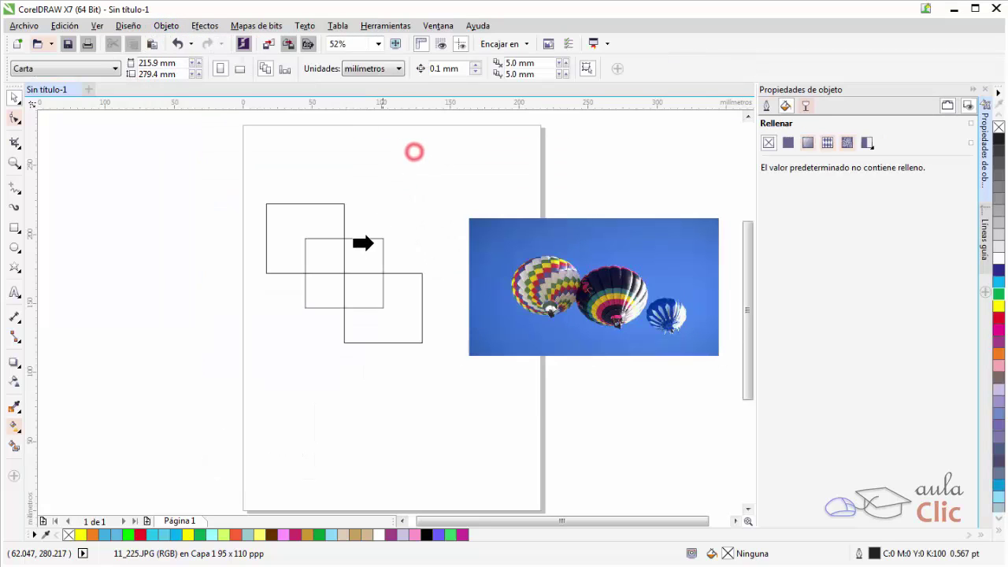
click(306, 250)
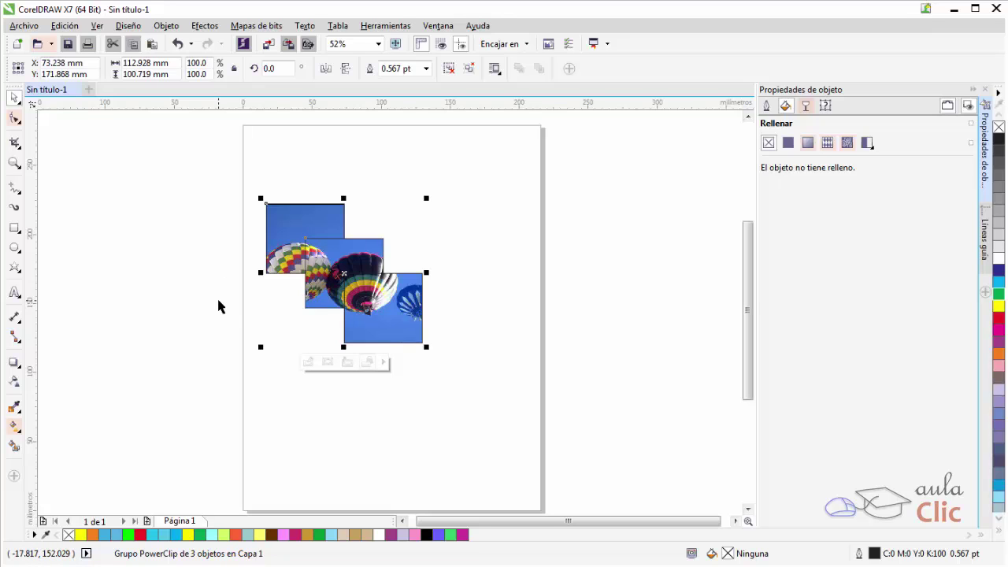
- Ungroup the three-rectangle PowerClip into separate objects and clear the selection
click(166, 26)
mouse_move(204, 259)
click(420, 272)
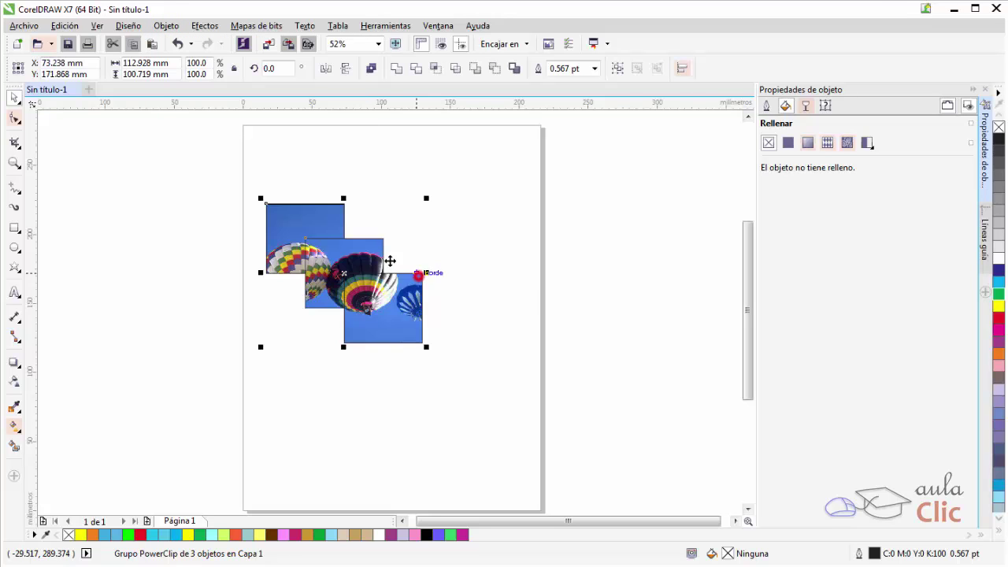
click(130, 186)
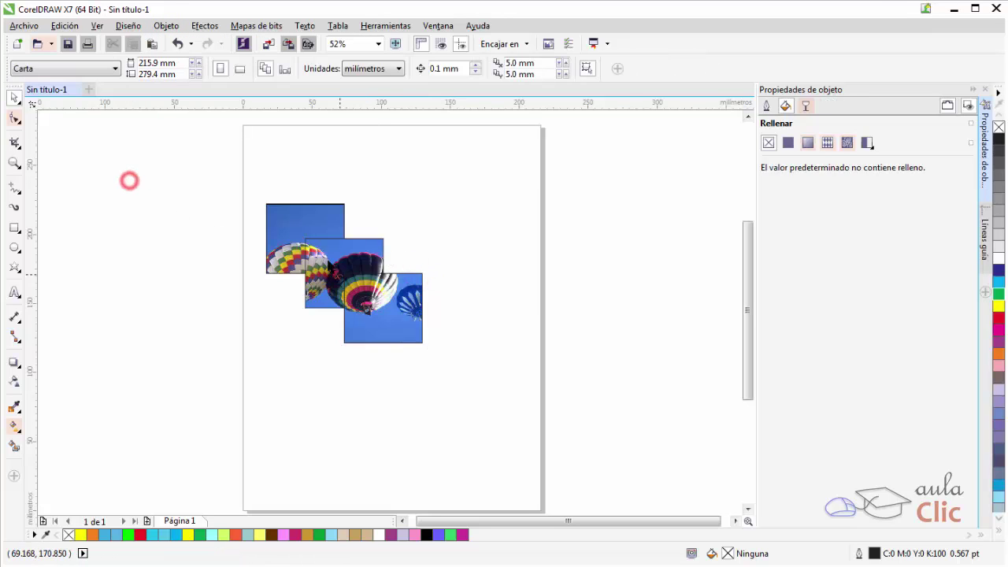
- Move the upper-left PowerClip rectangle off the page to the left and the lower-right one down across the page's right edge
click(281, 213)
drag(305, 241, 200, 208)
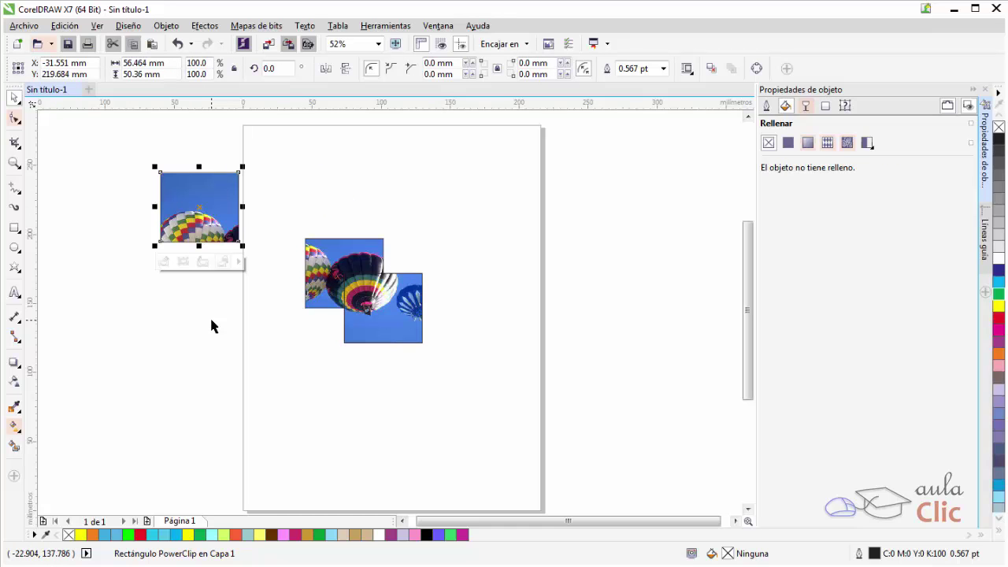
click(386, 327)
drag(383, 308, 550, 380)
- Edit the middle rectangle's PowerClip, shift its photo slightly up and left to centre the dark balloon, and finish editing
click(362, 275)
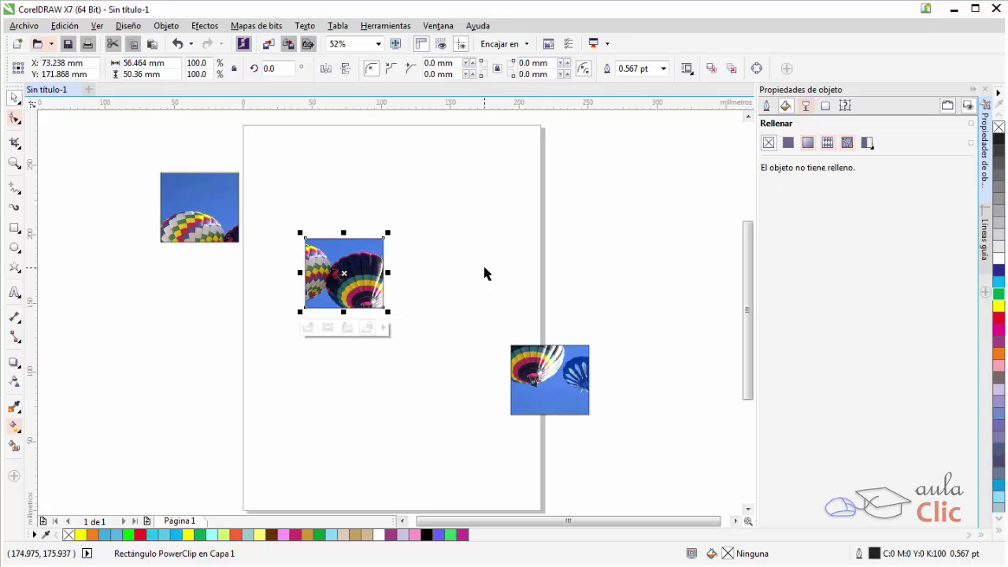
click(167, 26)
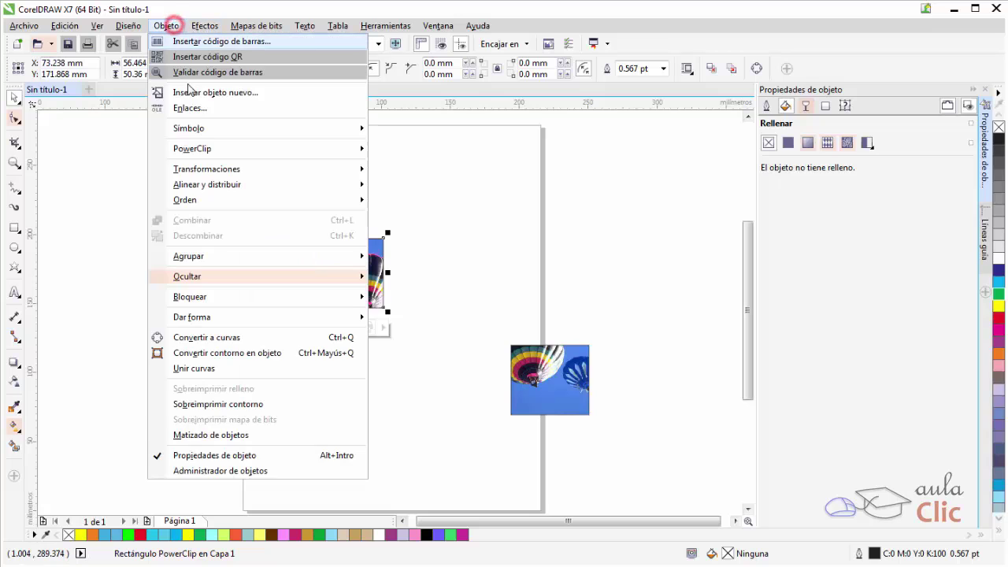
mouse_move(201, 152)
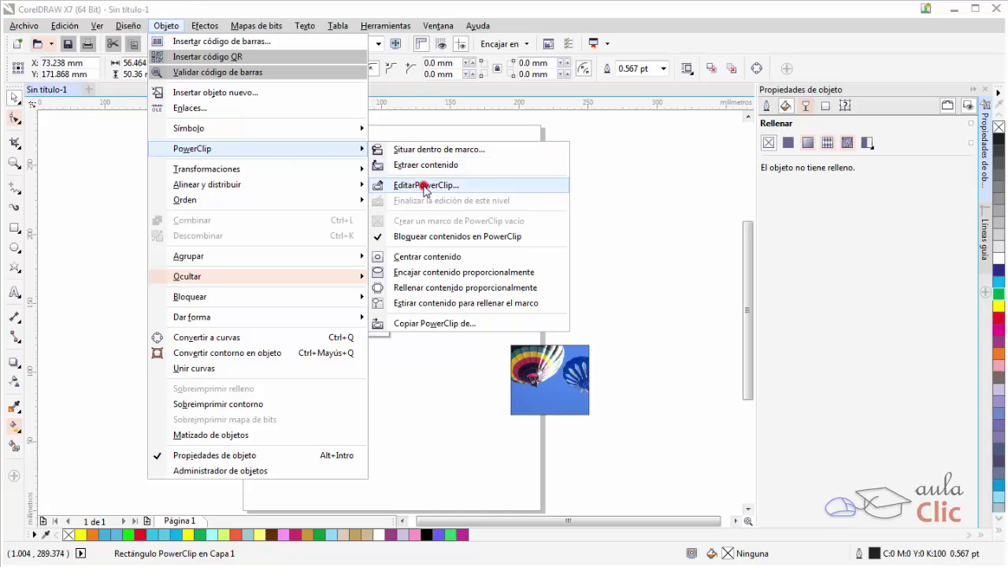
click(424, 185)
drag(463, 282, 448, 274)
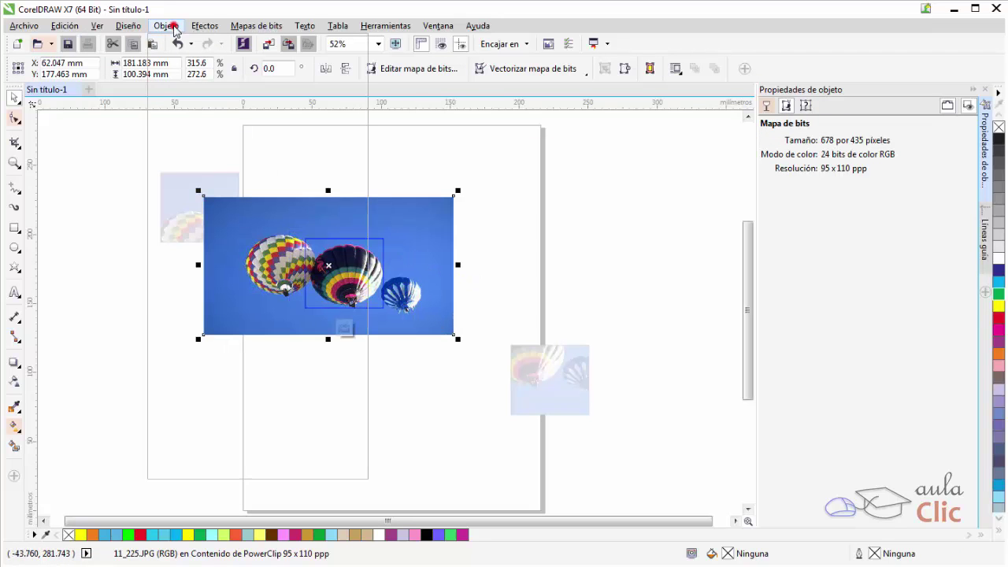
click(166, 25)
mouse_move(218, 150)
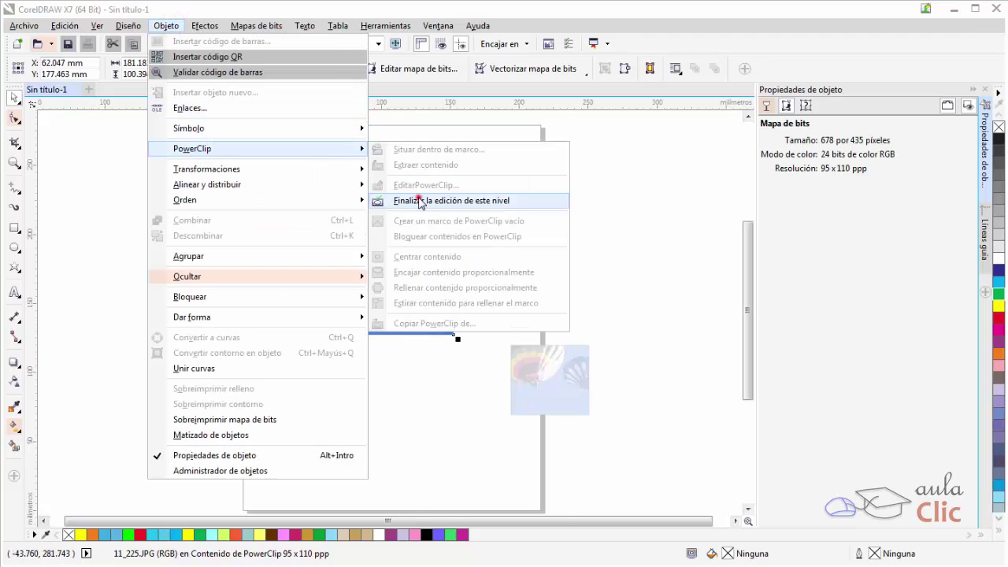
click(417, 199)
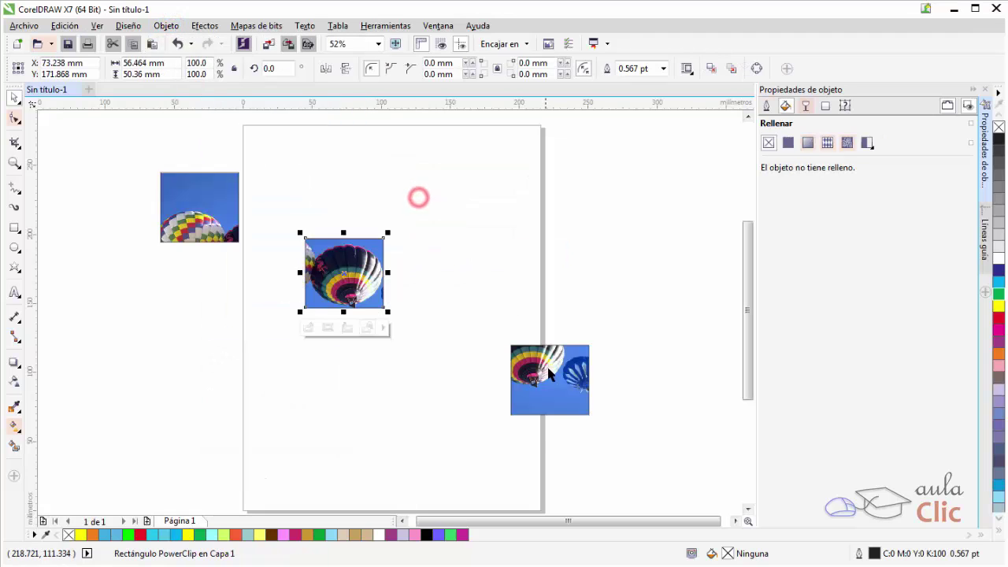
- Open the contents of the PowerClip rectangle on the page's right edge for editing
click(175, 28)
mouse_move(202, 149)
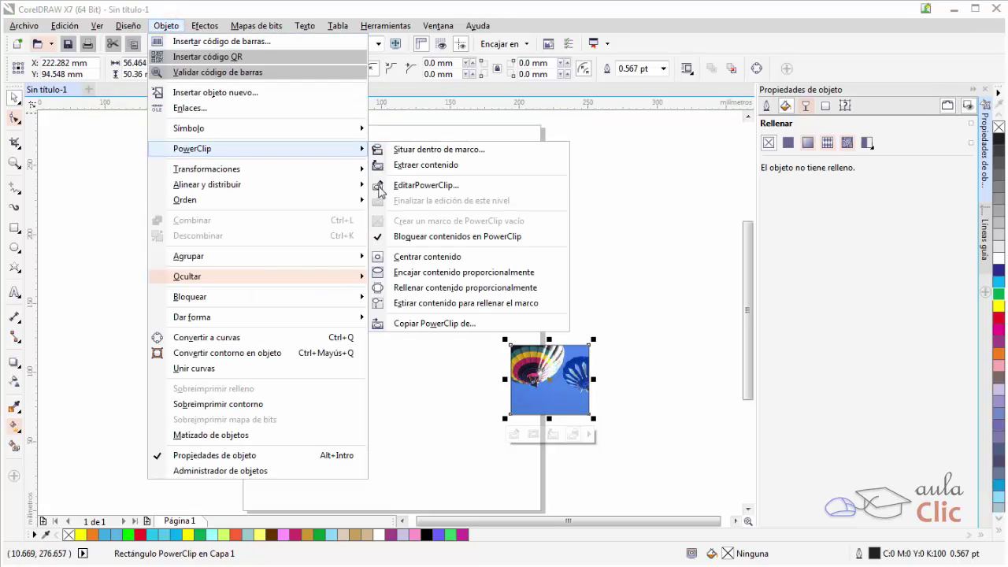
click(402, 182)
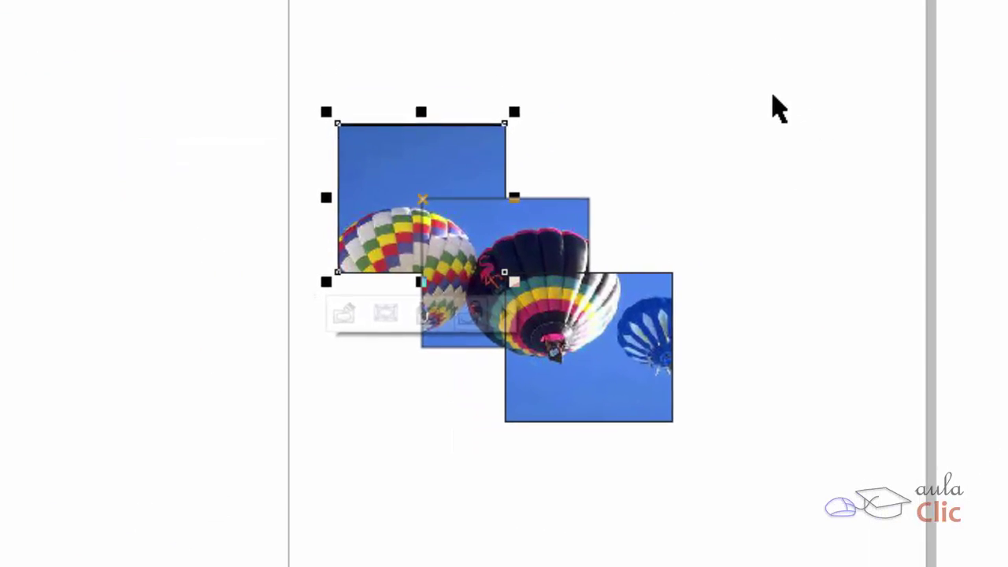
- Select all three PowerClip rectangles, remove their outlines, and clear the selection
click(732, 112)
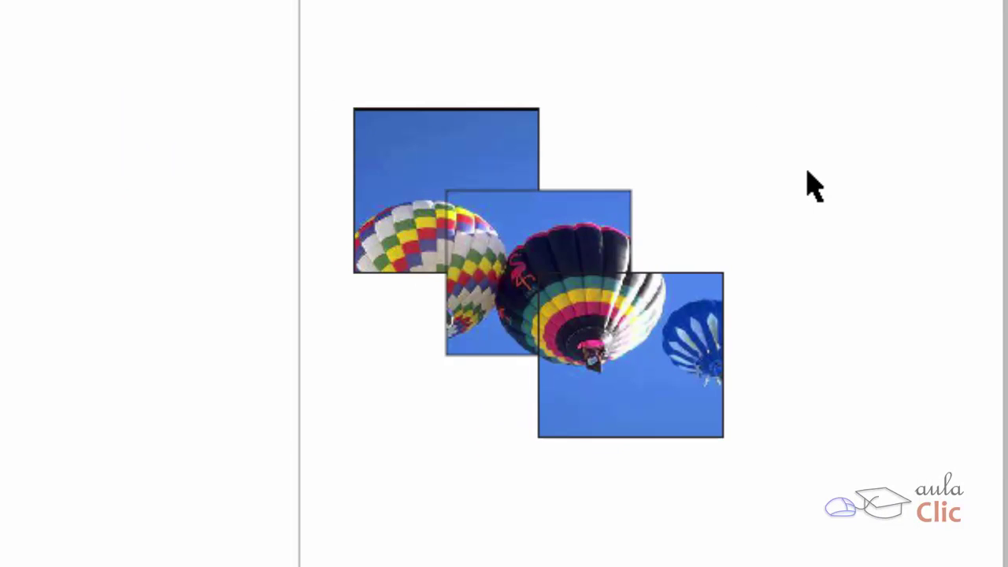
click(651, 347)
click(779, 417)
drag(827, 549, 294, 62)
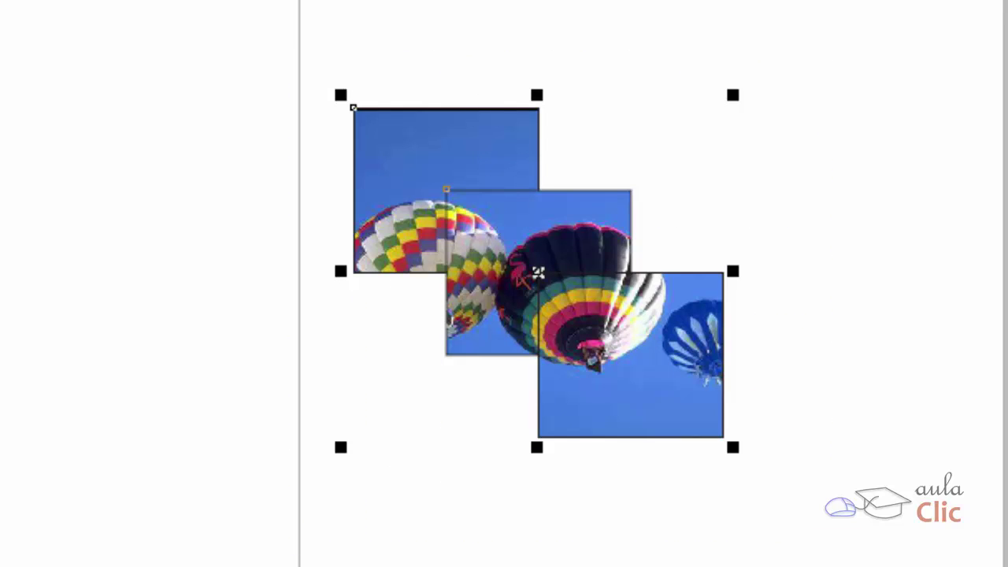
click(894, 84)
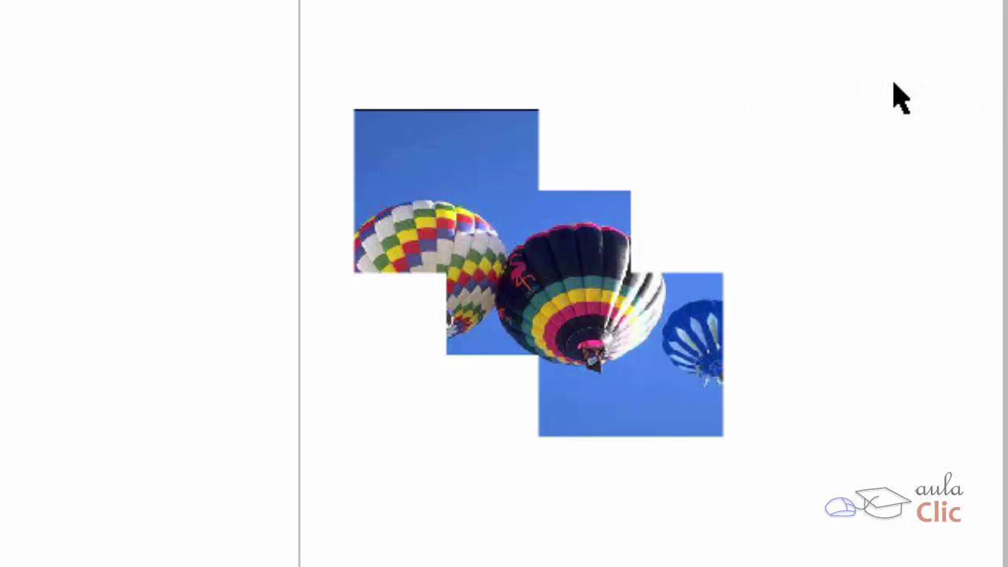